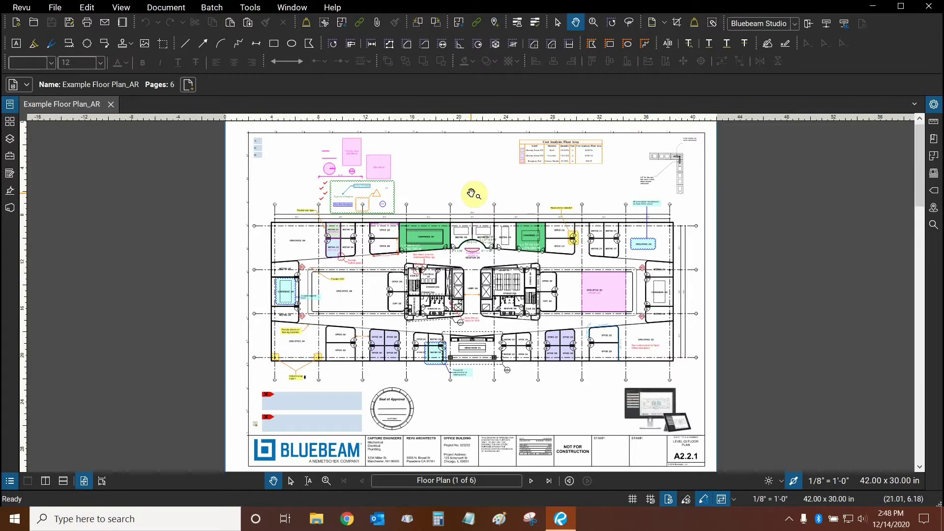
Zoom in on the monitor-and-tablet picture beside sheet A2.2.1's title block and select it
drag(505, 192, 384, 22)
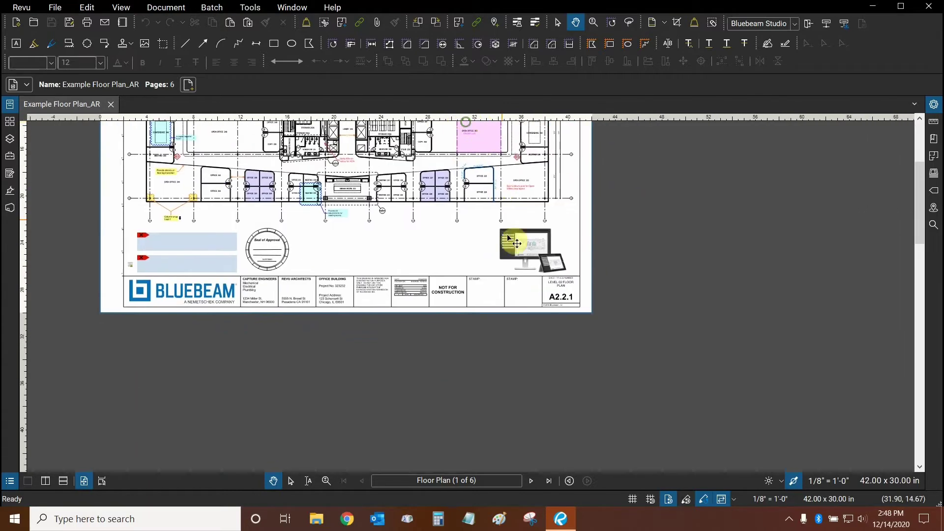
scroll(521, 251, up, 3)
scroll(521, 252, up, 1)
click(571, 261)
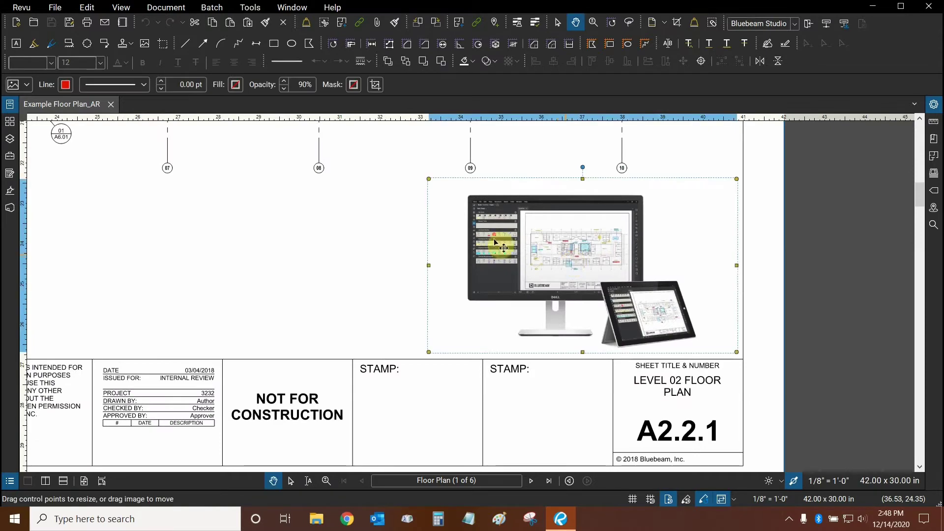
scroll(502, 268, up, 3)
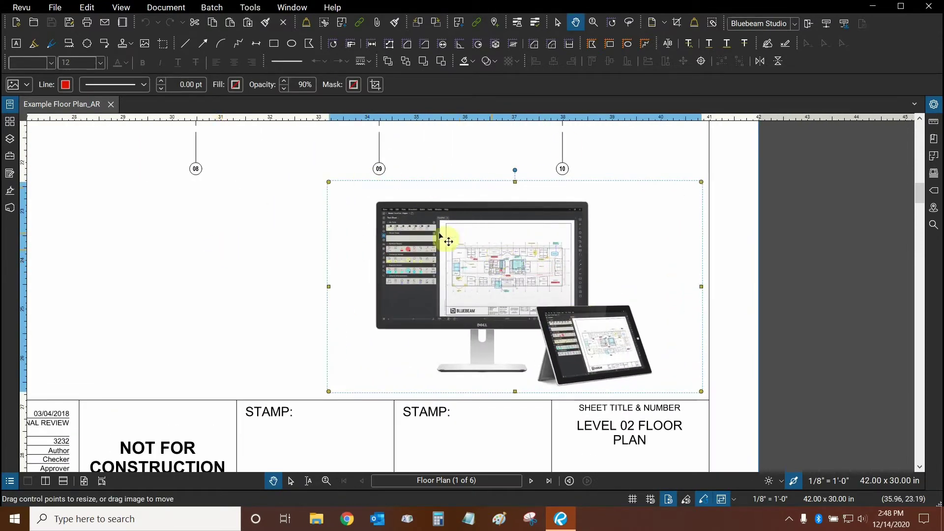
Deselect the picture and fit the whole floor plan sheet in view
click(273, 210)
key(ctrl+0)
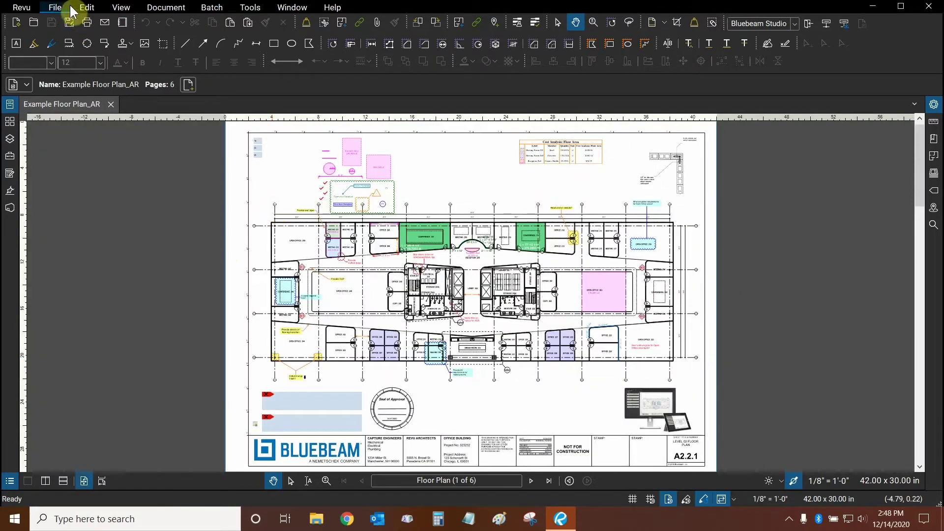
click(55, 7)
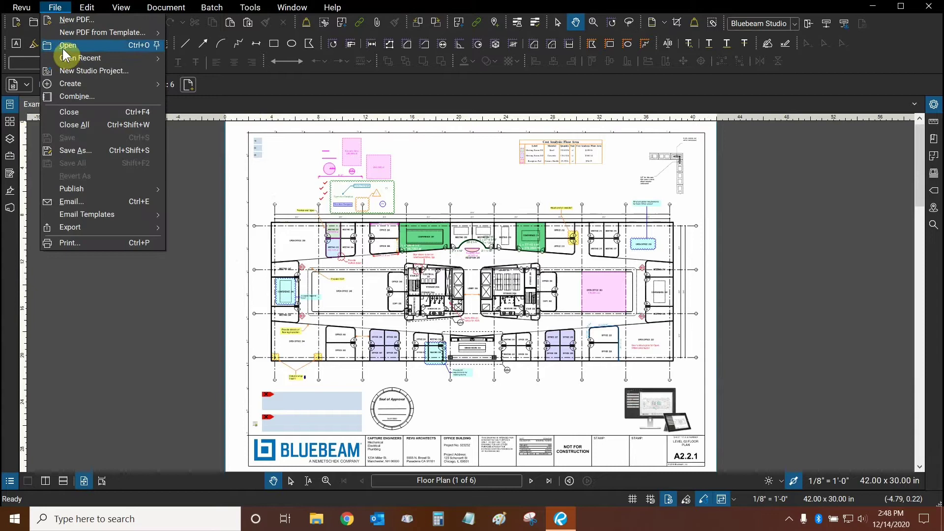
click(385, 9)
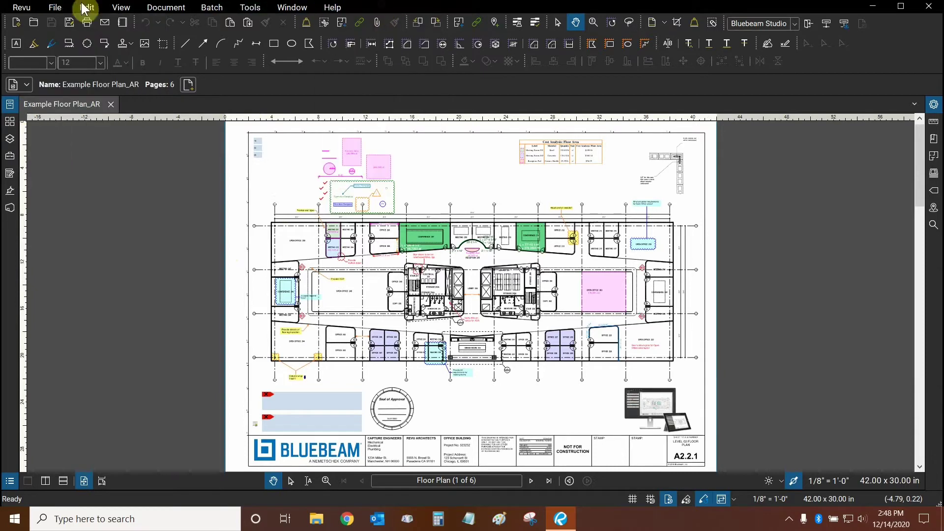
Open Bluebeam Revu_Monitor And Tablet.png under All Image Files, converting it to a PDF
click(35, 24)
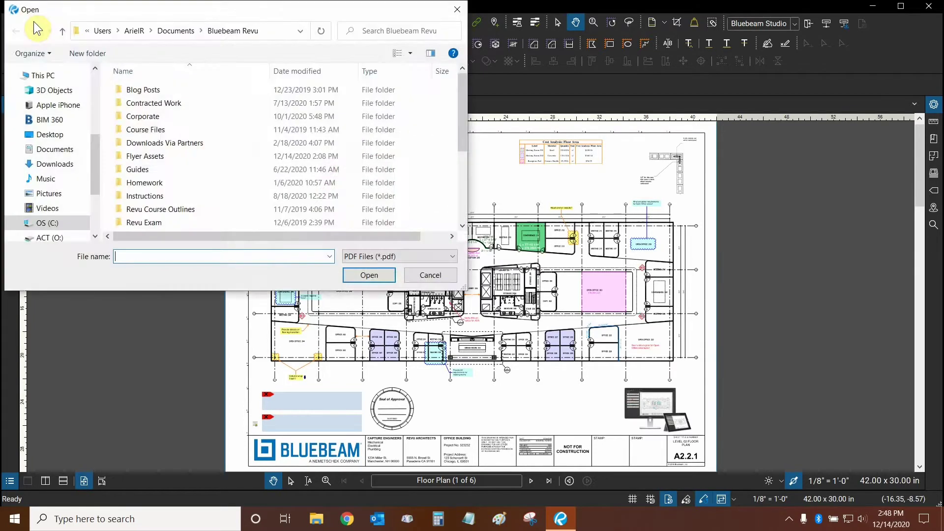
drag(461, 87, 456, 169)
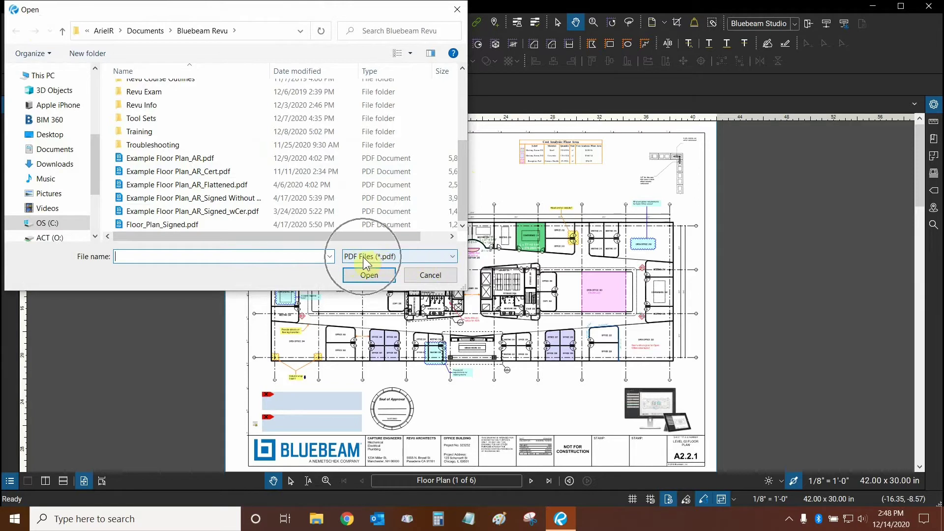
click(422, 255)
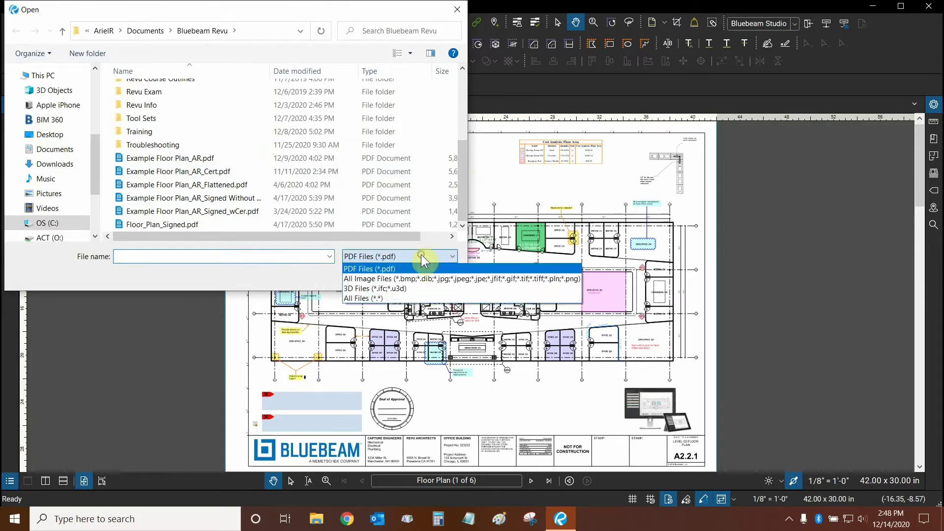
click(392, 279)
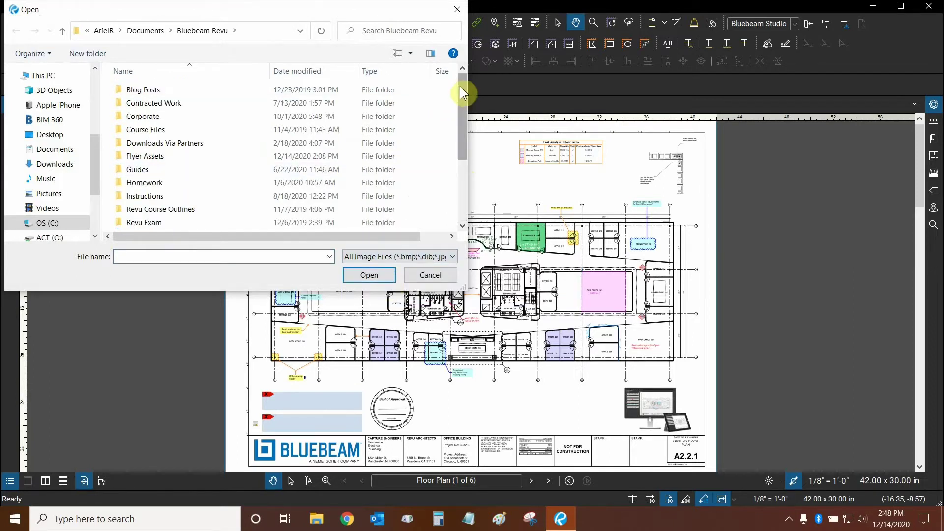
drag(460, 87, 455, 163)
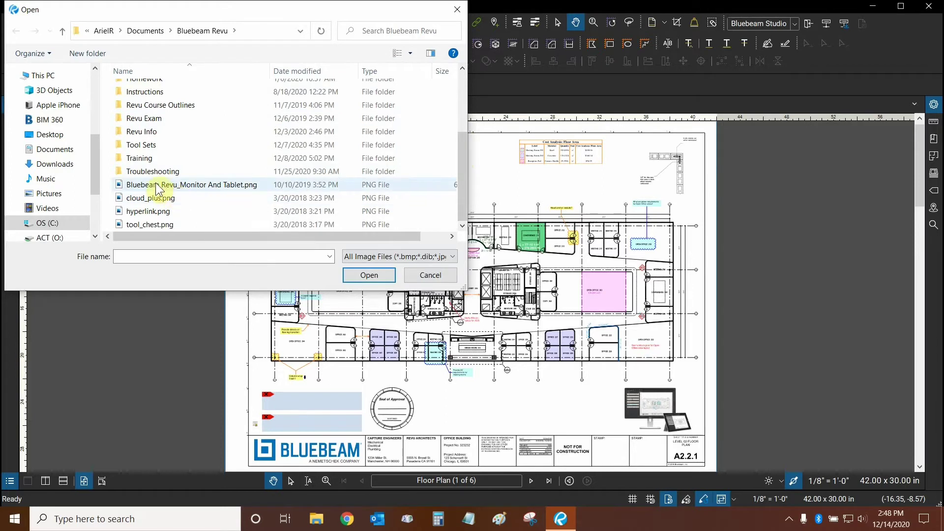
click(212, 187)
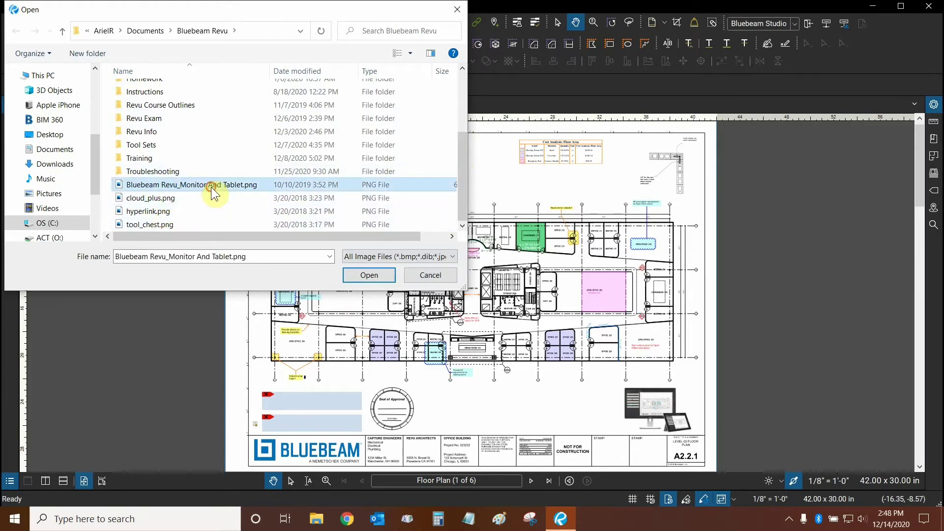
click(387, 275)
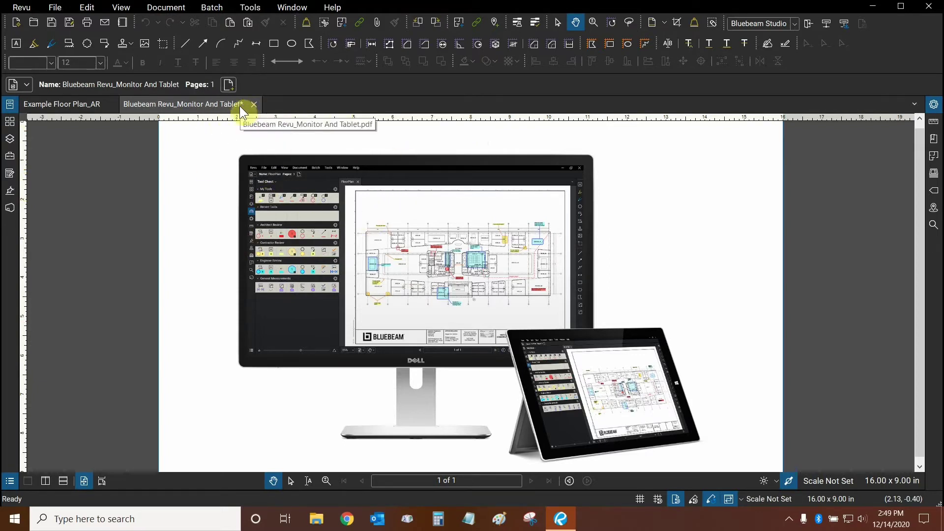
Save the converted picture as Bluebeam Revu_Monitor And Tablet_Converted.pdf in Documents\Bluebeam Revu
click(54, 8)
click(407, 11)
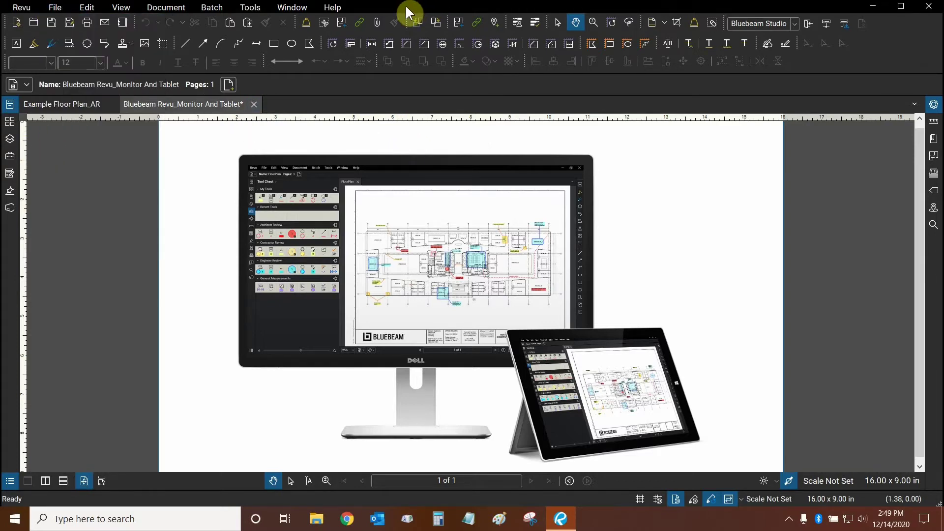
click(68, 26)
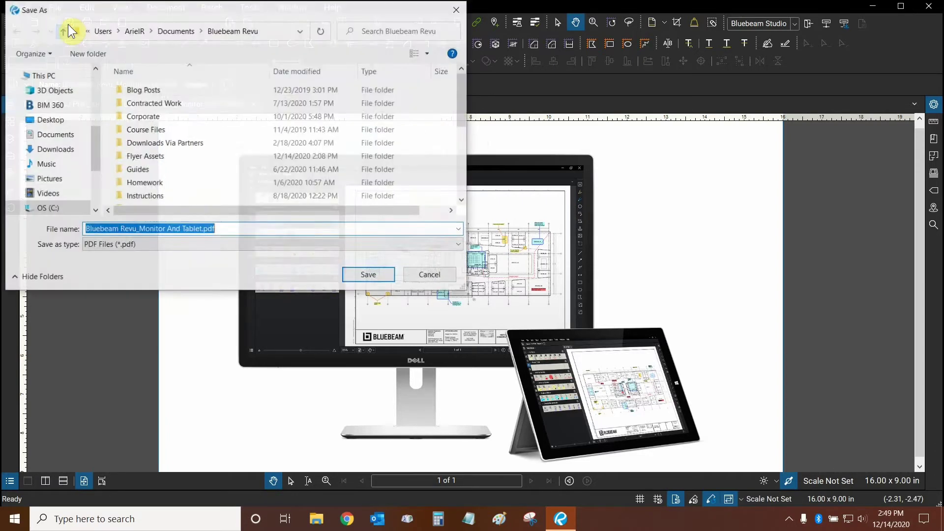
click(202, 228)
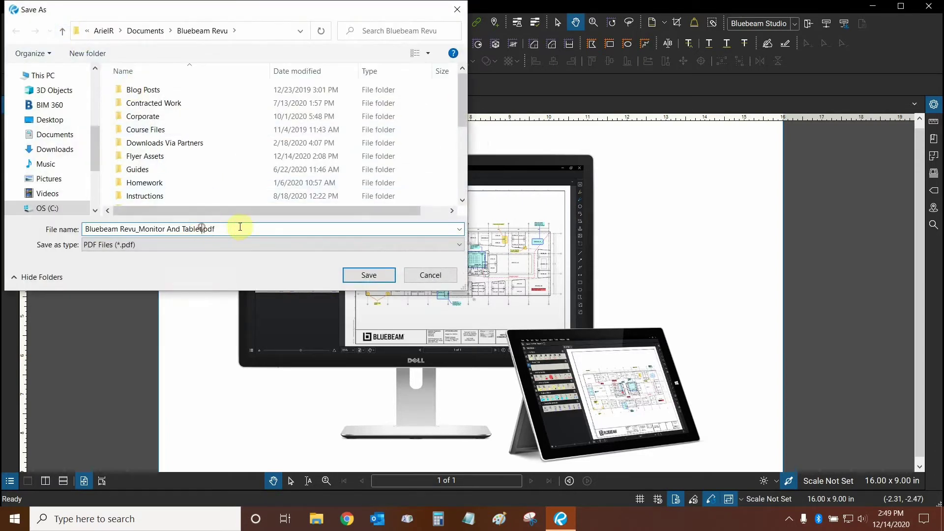
text(_Converted)
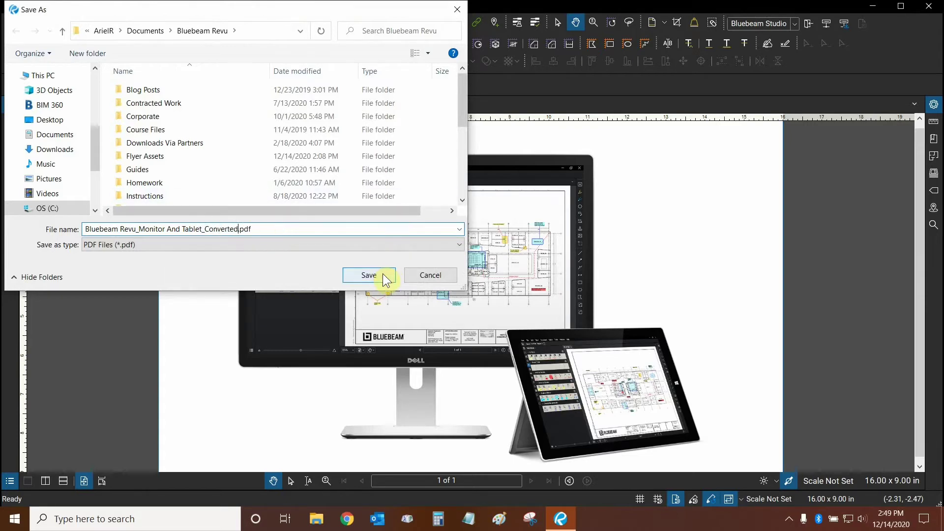
click(384, 276)
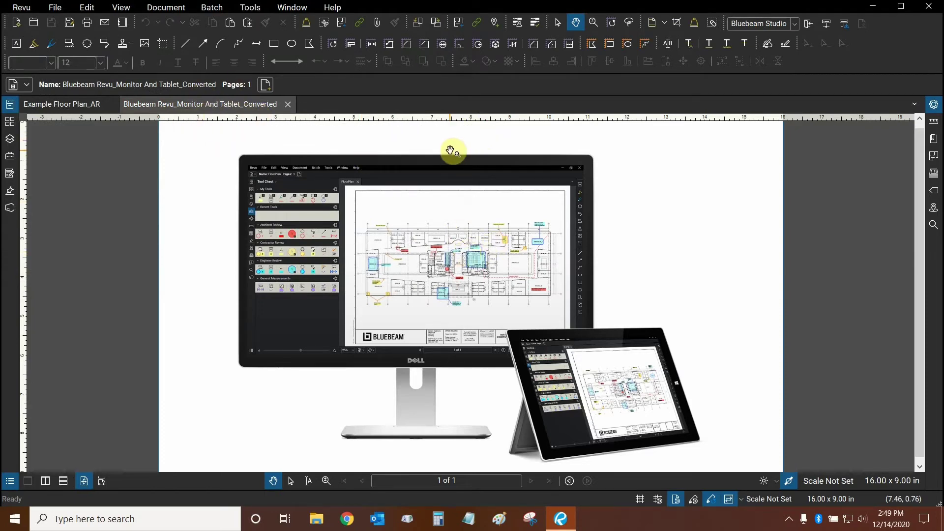
Draw a text box right of the monitor's top edge containing the red note 'just like this'
click(256, 9)
click(250, 8)
click(250, 8)
mouse_move(293, 20)
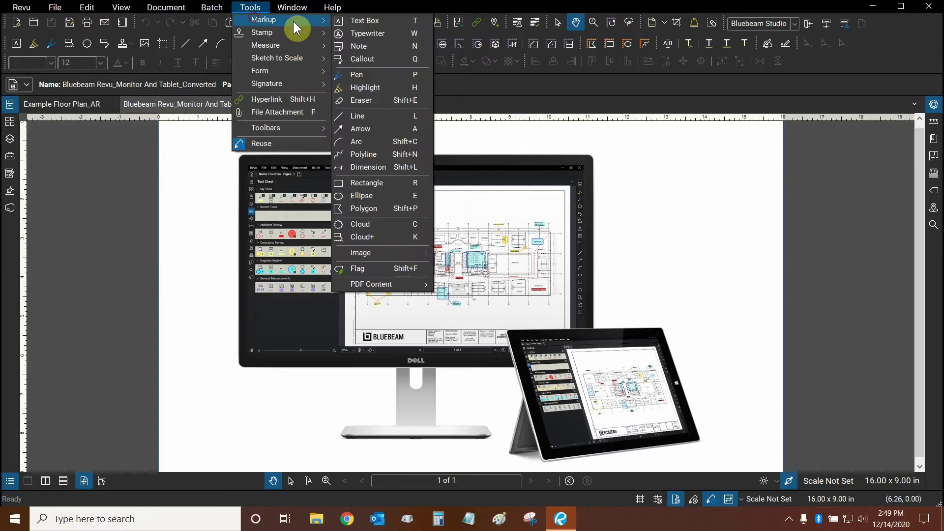
click(355, 19)
drag(604, 187, 716, 254)
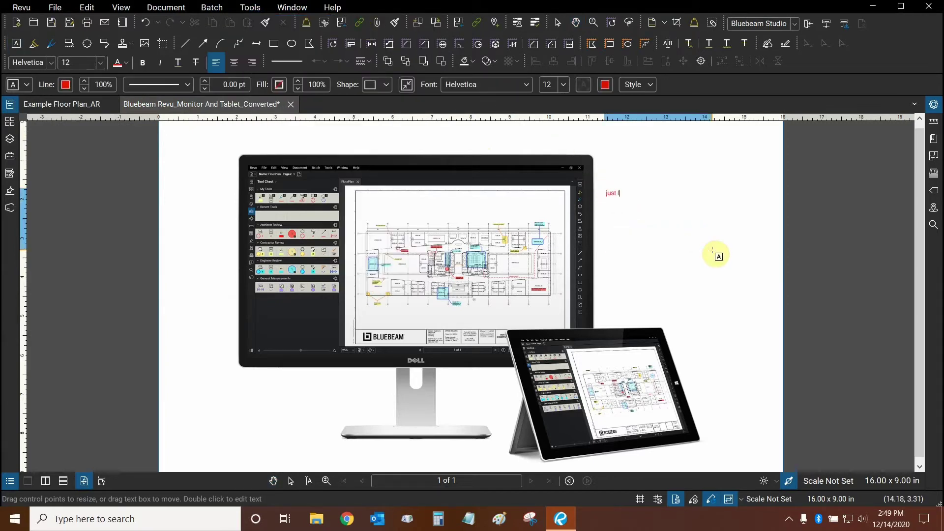
key(Escape)
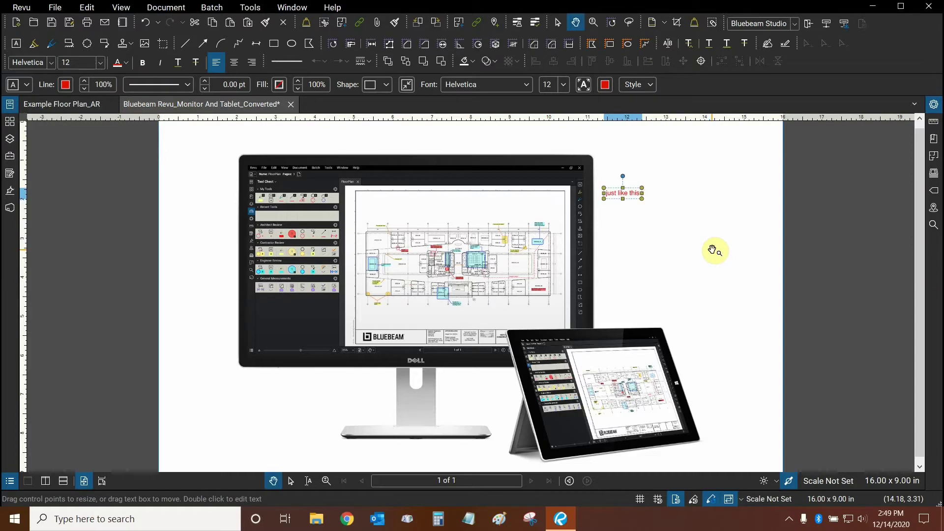
key(Escape)
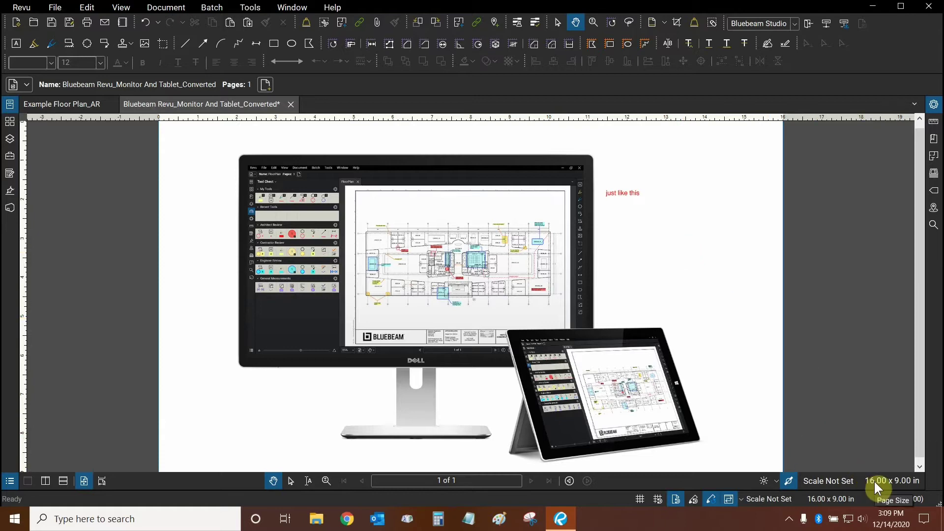
click(103, 481)
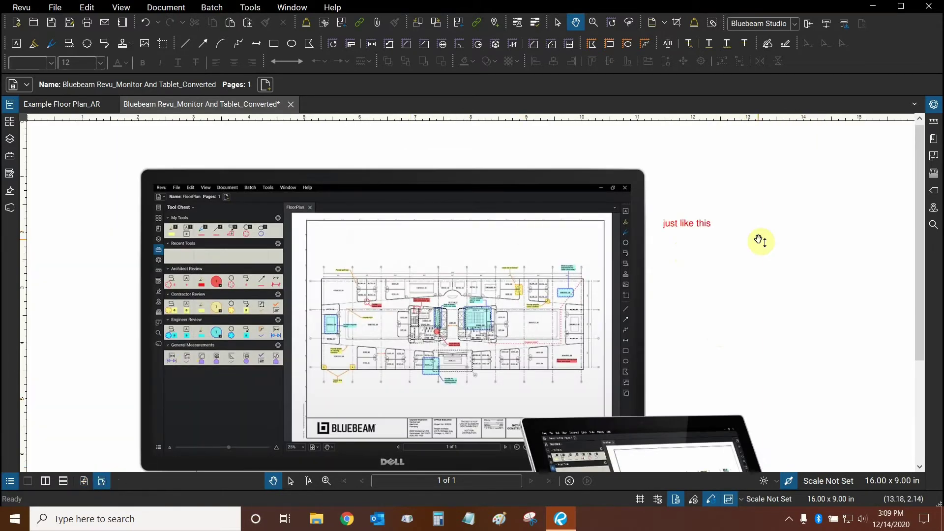
scroll(761, 241, down, 1)
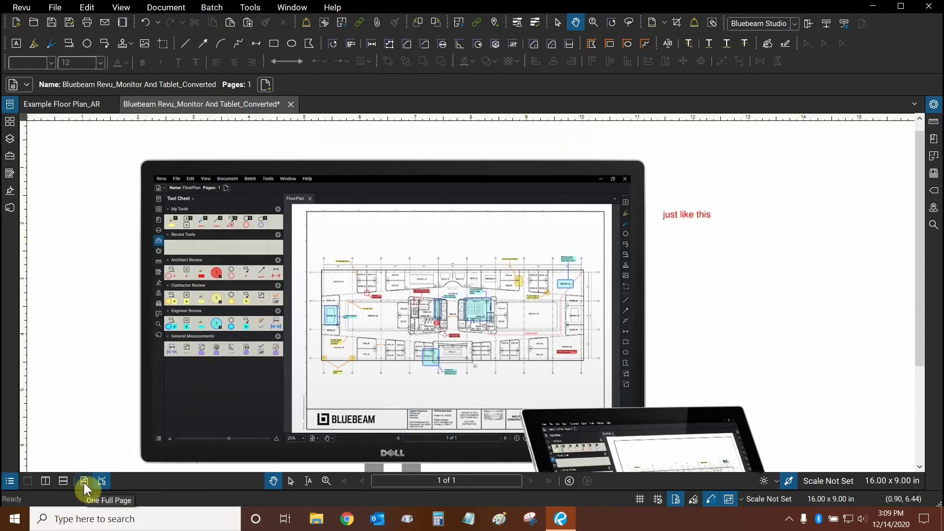
click(83, 483)
scroll(660, 252, up, 2)
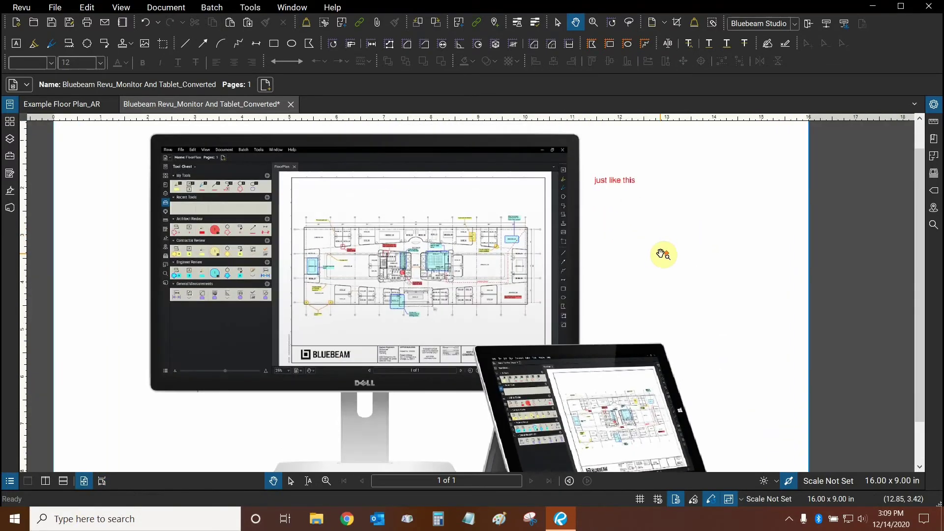
scroll(662, 255, down, 4)
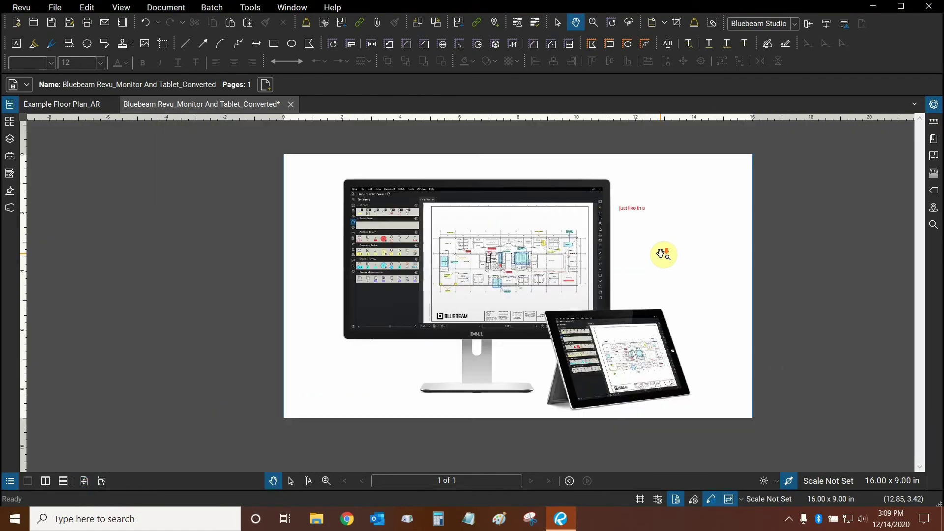
scroll(661, 254, up, 1)
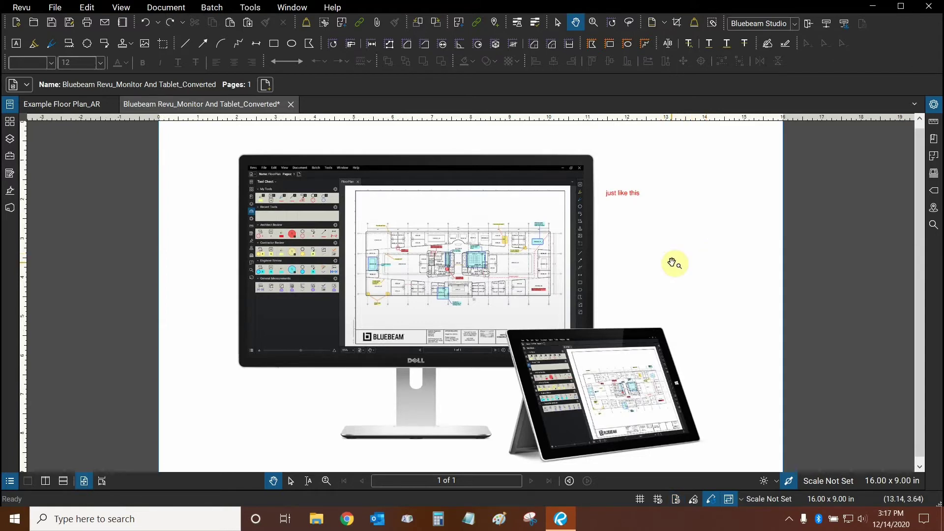
scroll(672, 263, down, 2)
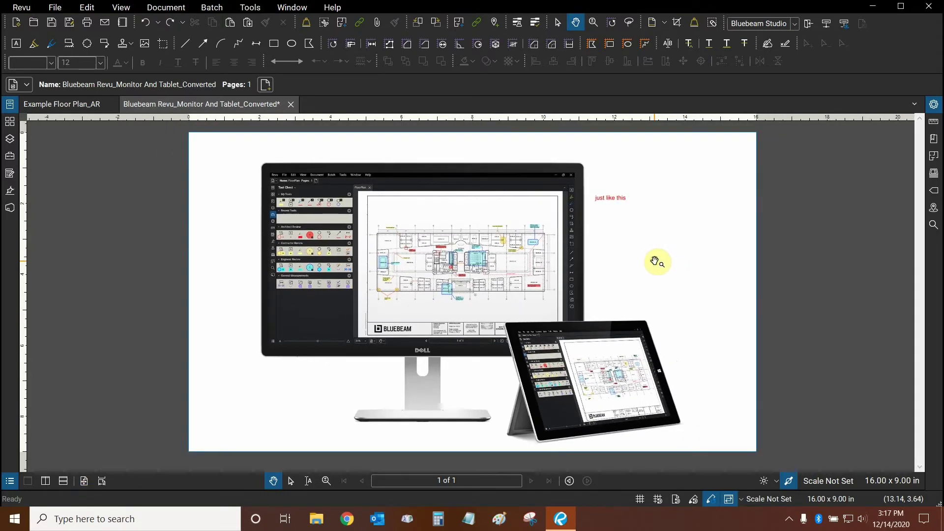
Delete the 'just like this' note and snapshot a rectangle framing the monitor and tablet
click(609, 200)
key(Delete)
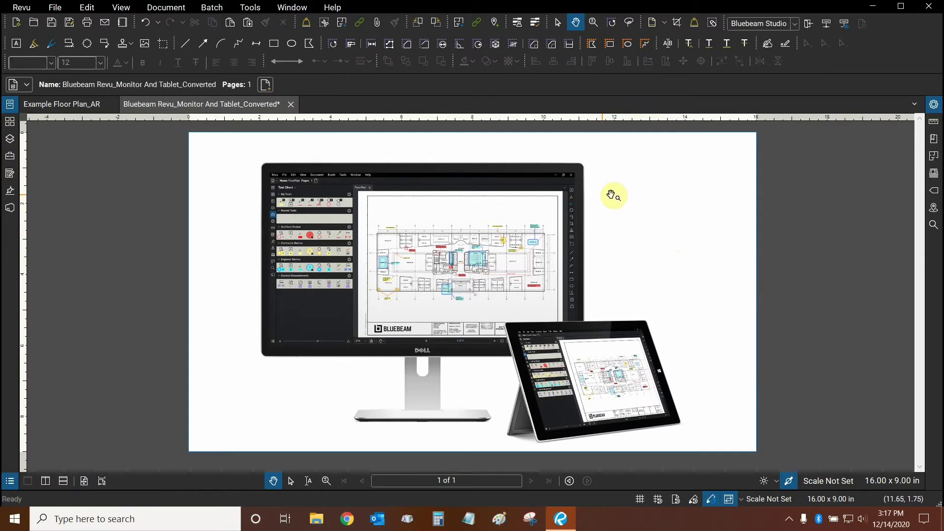
click(92, 6)
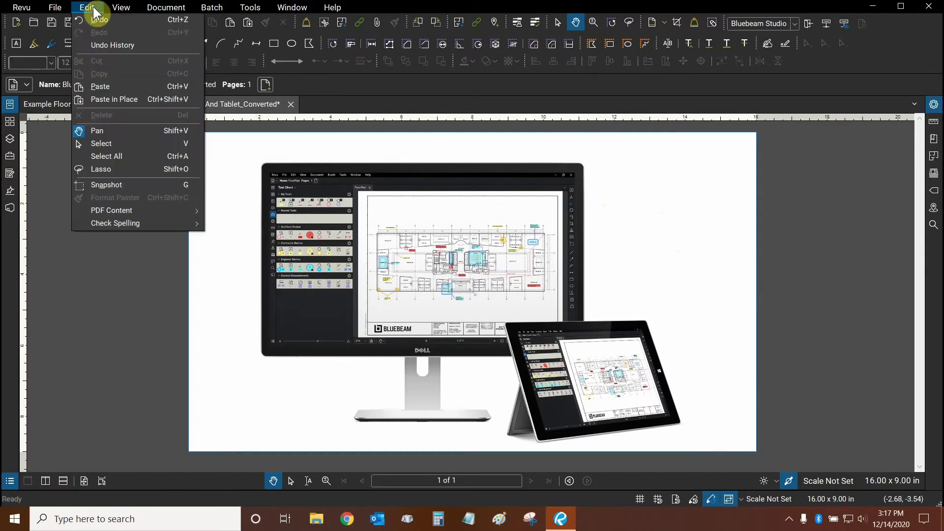
click(98, 185)
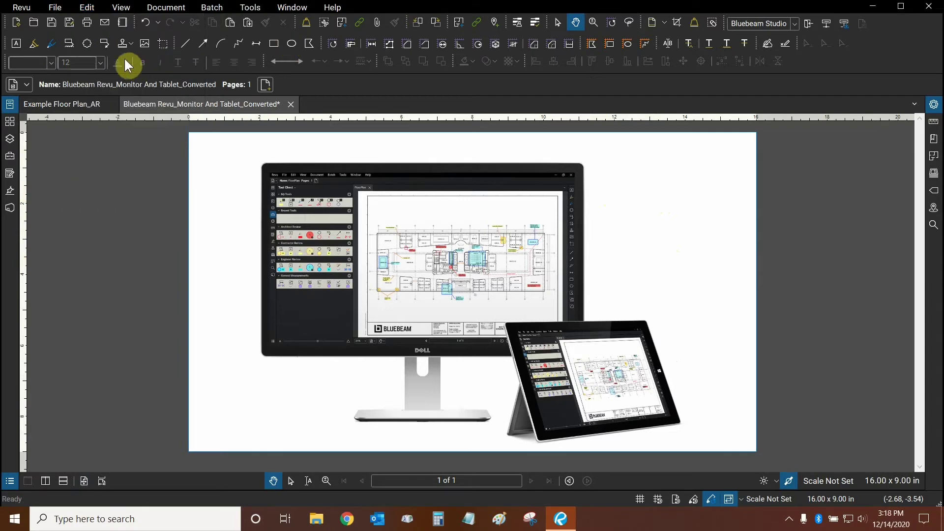
click(163, 44)
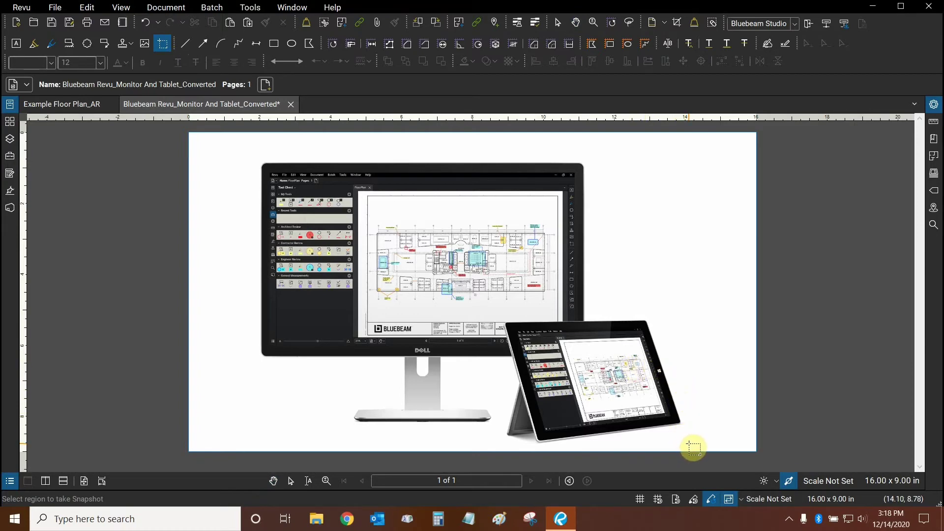
drag(689, 444, 257, 159)
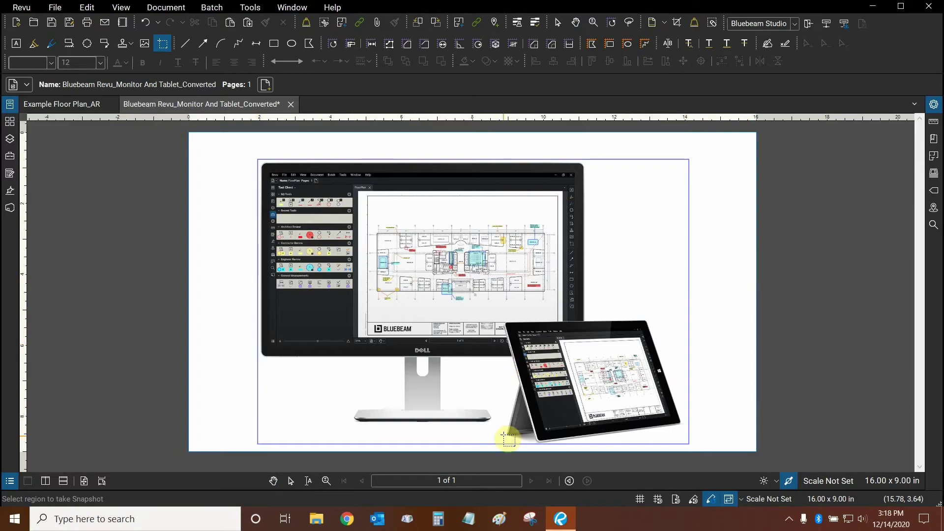
Paste the snapshot into Paint and trim the canvas to the 1153 × 771px picture
click(498, 522)
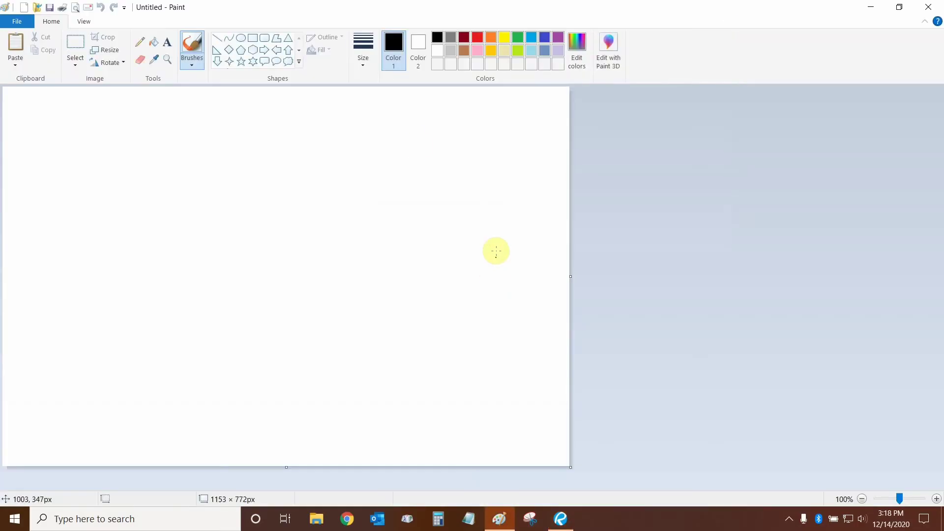
key(ctrl+v)
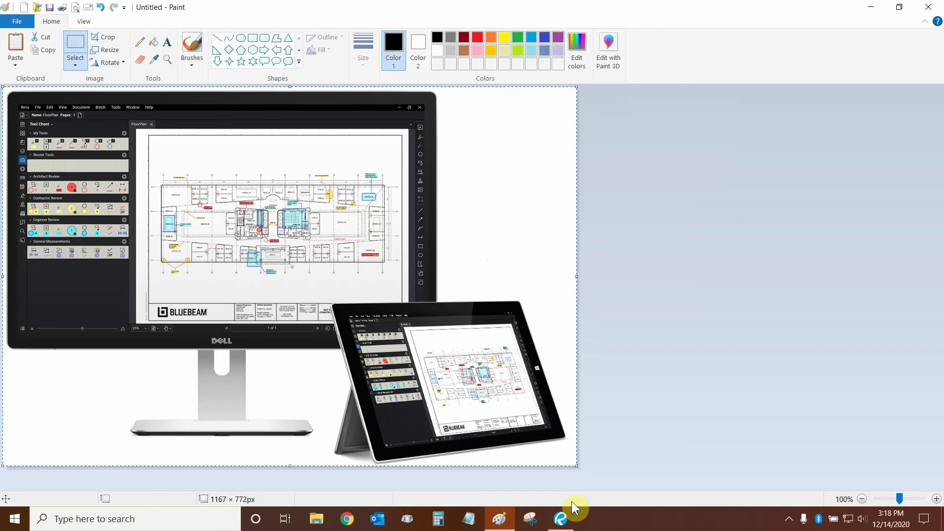
click(682, 158)
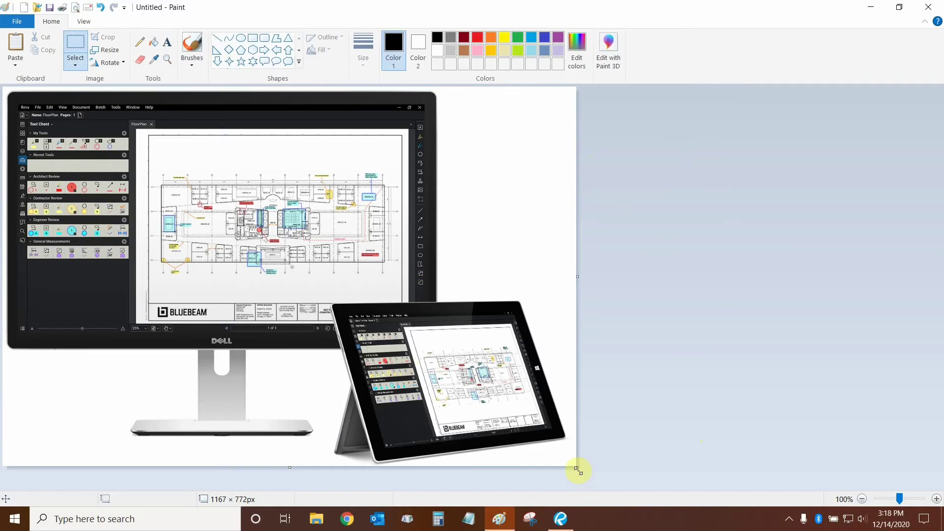
drag(578, 470, 569, 466)
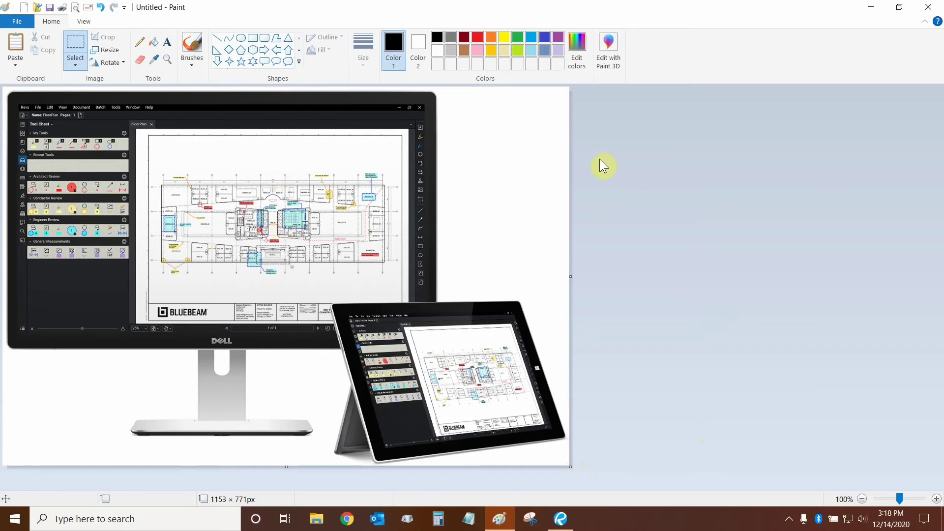
Save the image as Bluebeam Revu_Monitor And Tablet_Cropped.png in Documents\Bluebeam Revu
click(49, 7)
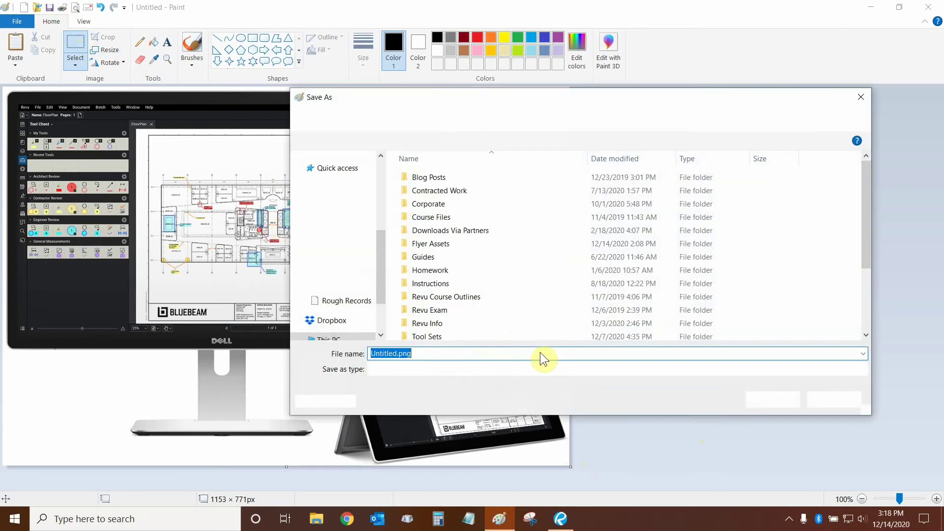
drag(866, 175, 872, 264)
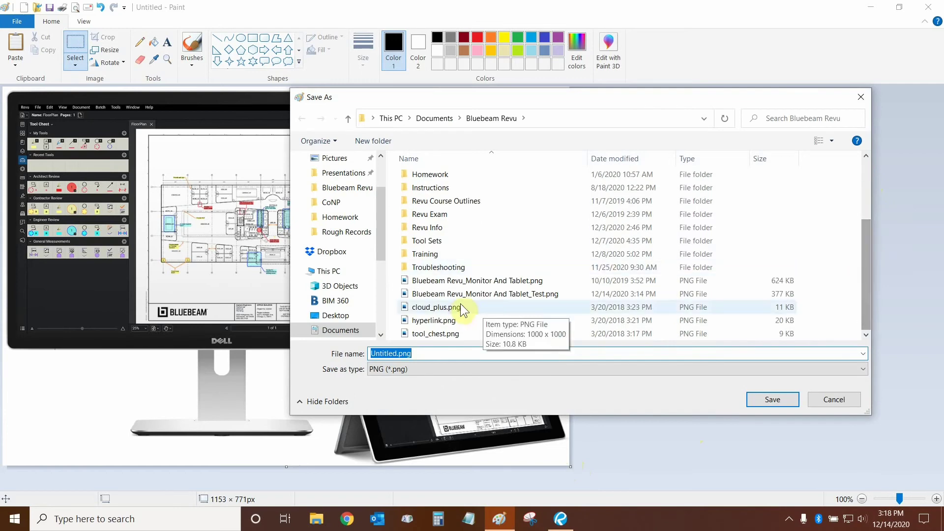
click(494, 280)
click(487, 354)
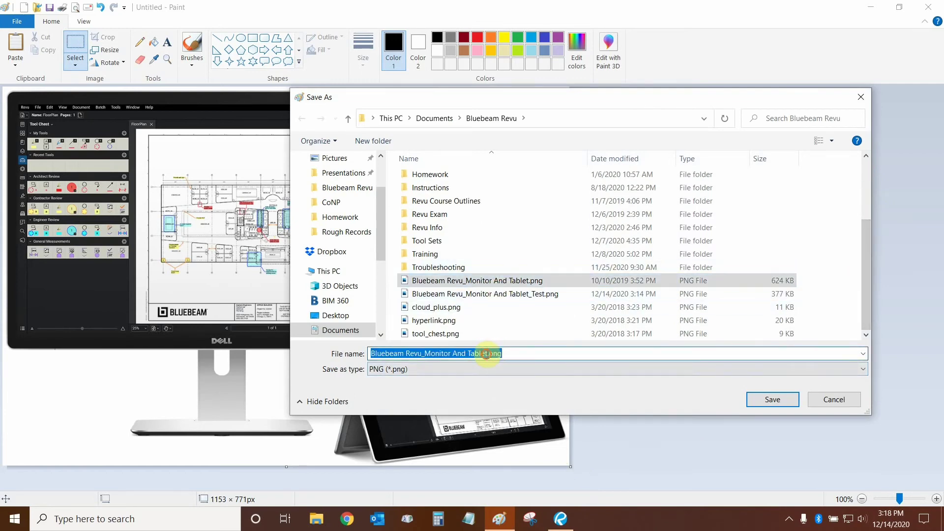
click(487, 353)
text(_Cropped)
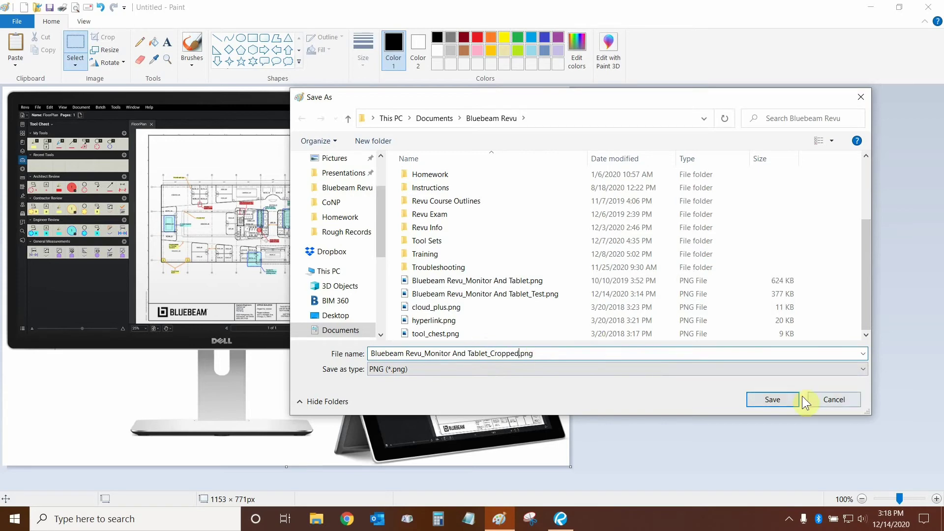
click(784, 399)
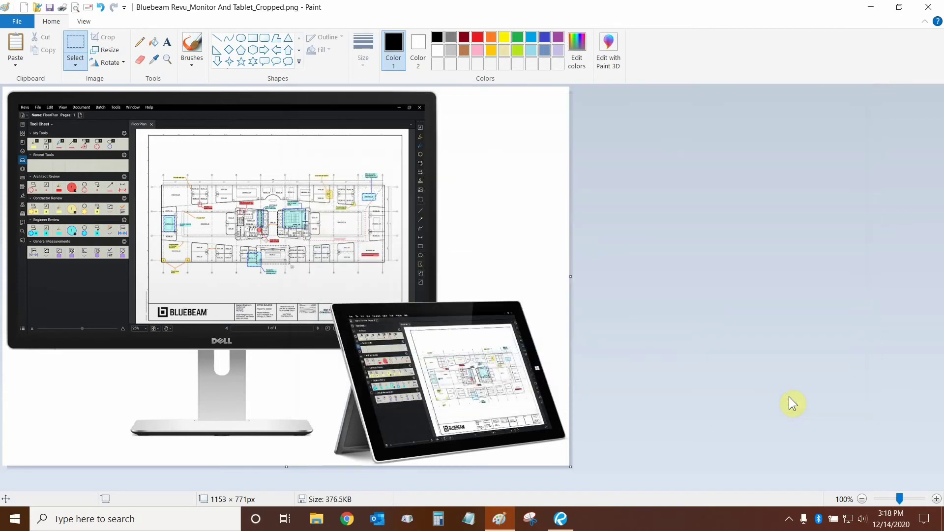
Close Paint, cancel the snapshot, and open Bluebeam Revu_Monitor And Tablet_Cropped.png in Revu
click(928, 6)
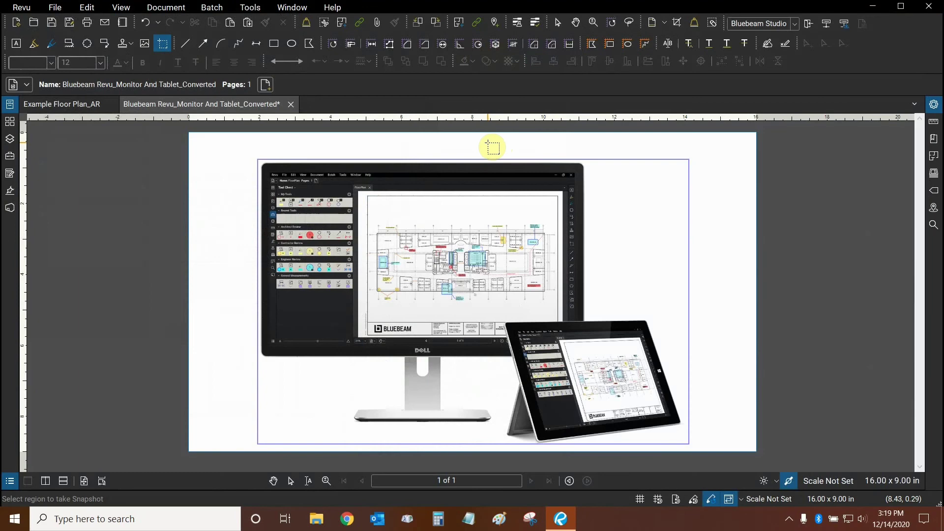
key(Escape)
click(55, 8)
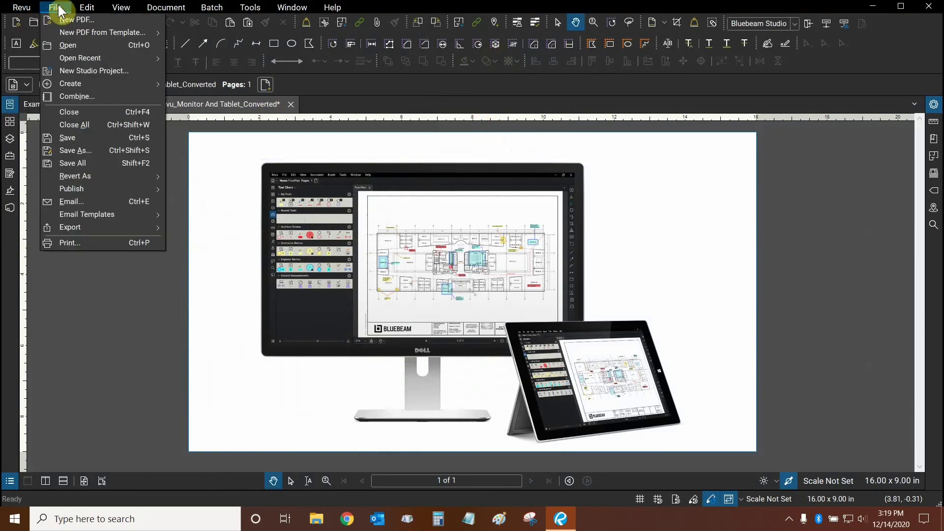
click(61, 48)
drag(459, 94, 462, 175)
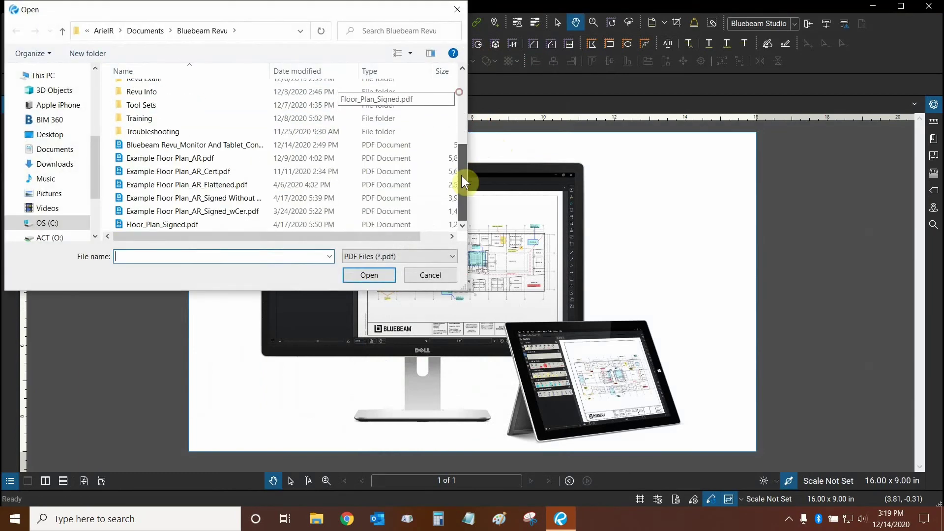
click(378, 255)
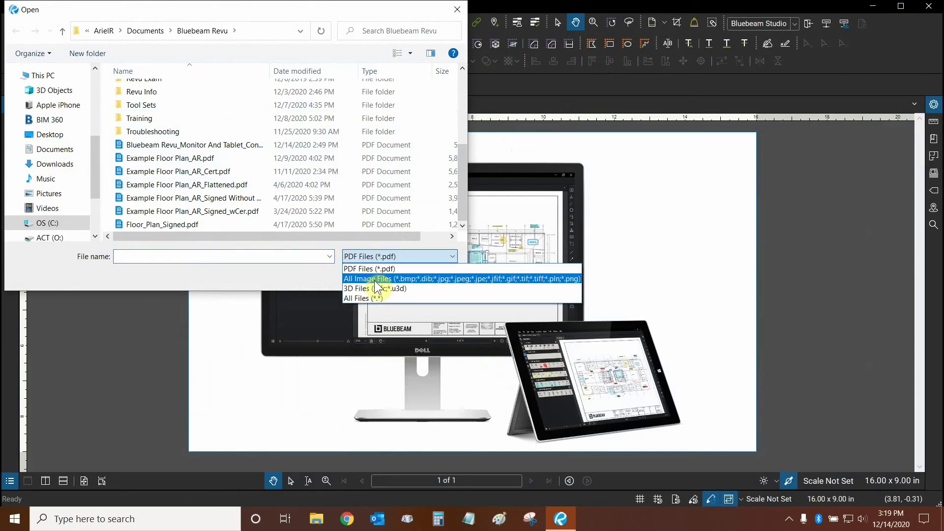
click(375, 280)
drag(462, 94, 468, 168)
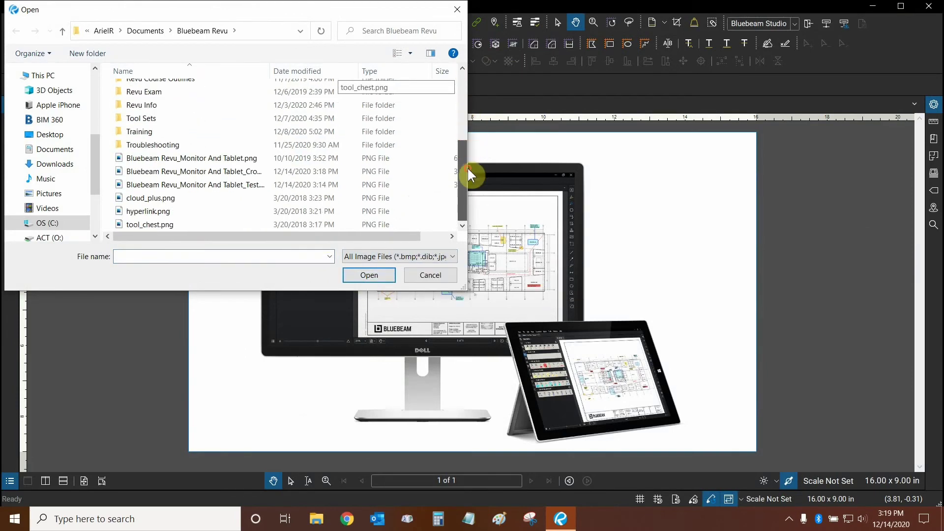
drag(270, 70, 316, 69)
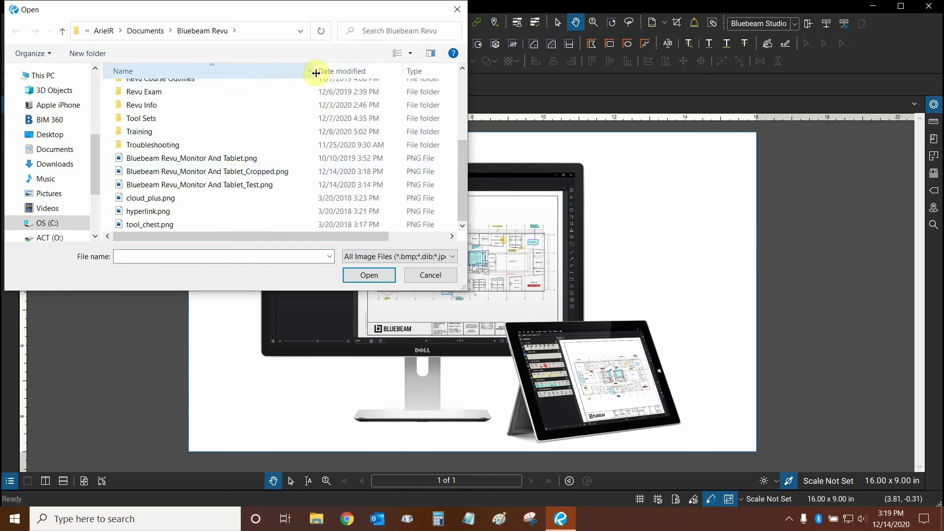
click(238, 171)
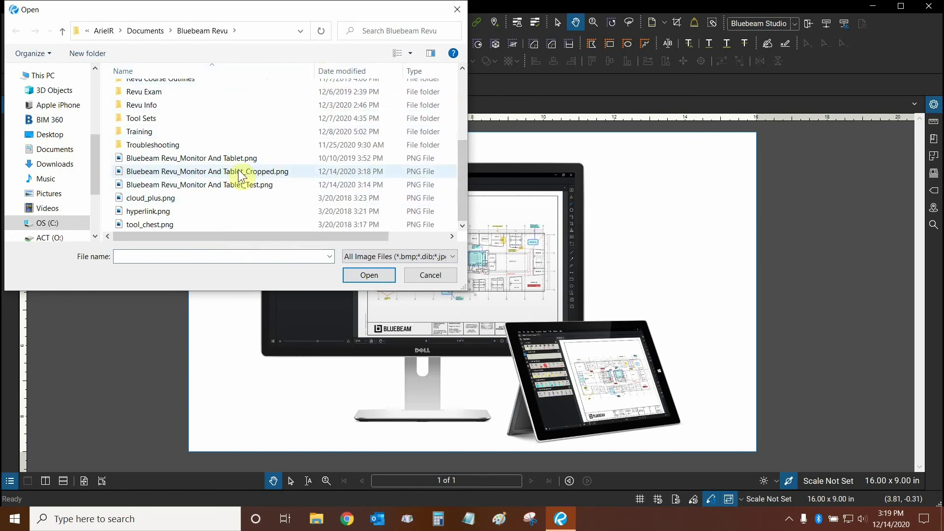
click(381, 277)
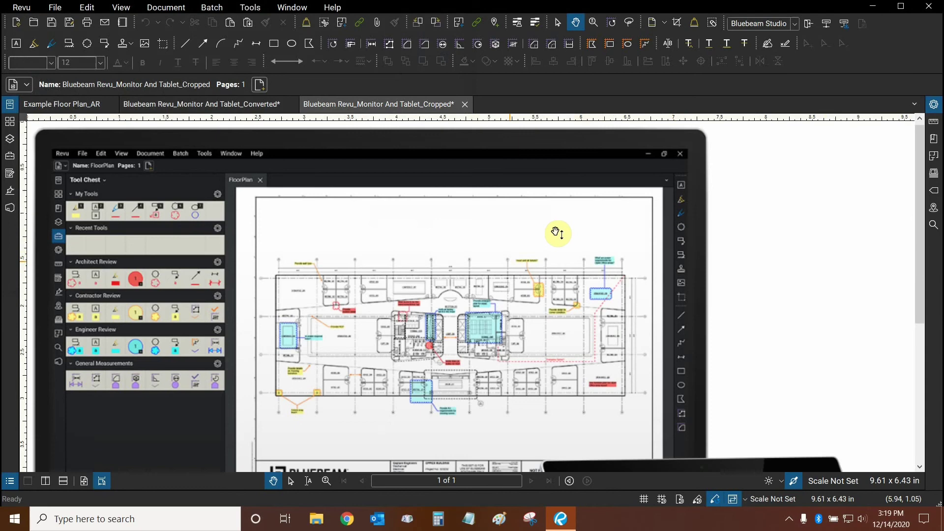
Fit the full page in view and save it as Bluebeam Revu_Monitor And Tablet_Cropped_Converted.pdf
click(84, 481)
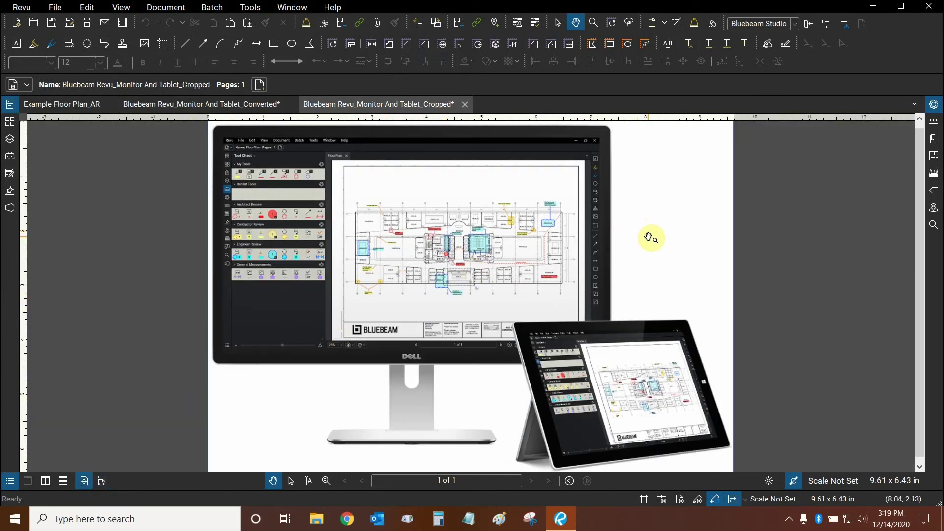
click(57, 5)
click(81, 153)
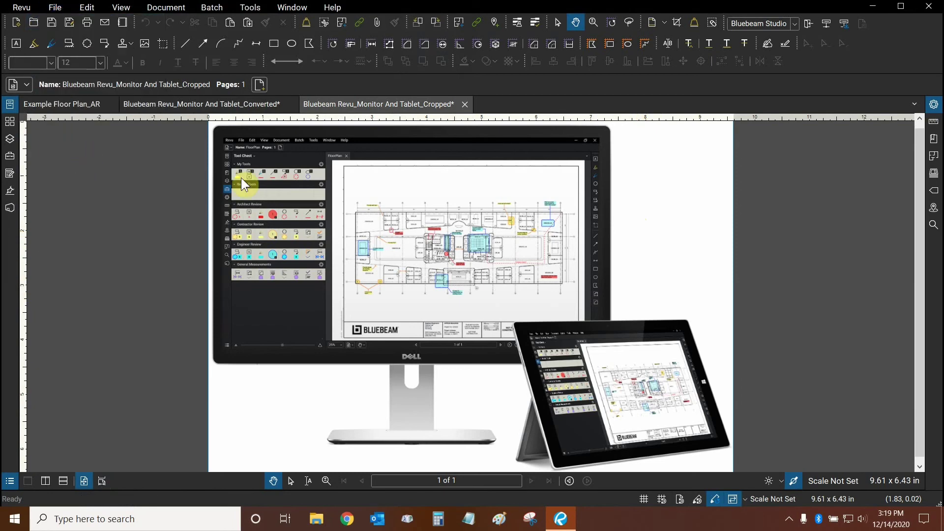
click(234, 230)
text(_Co)
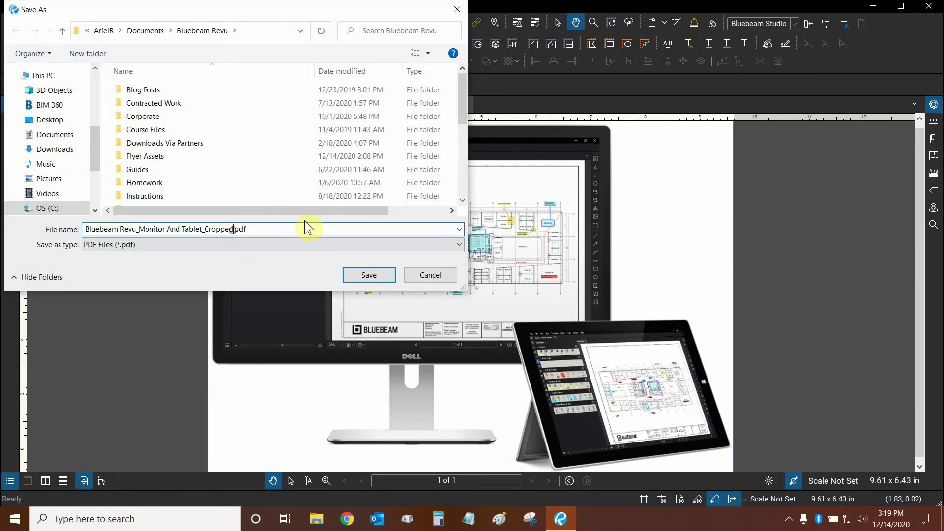
text(nverted)
click(382, 276)
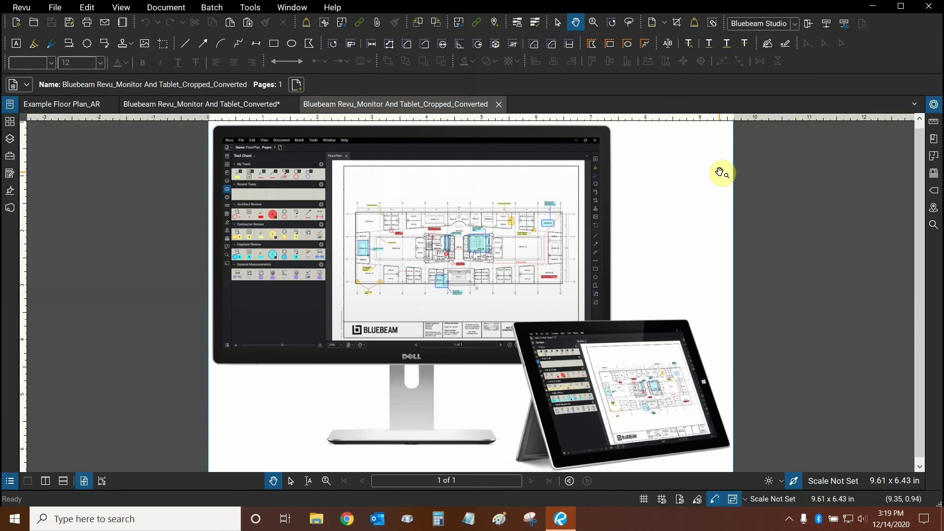
click(674, 180)
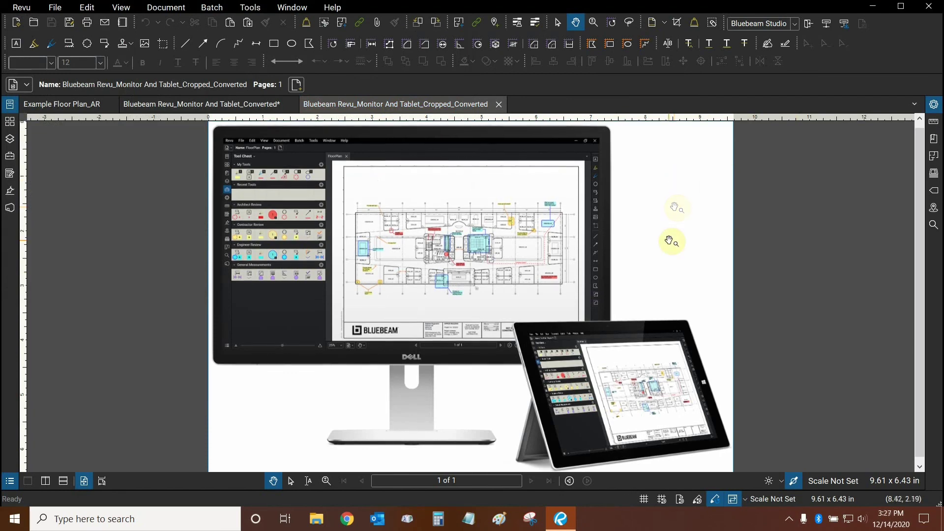